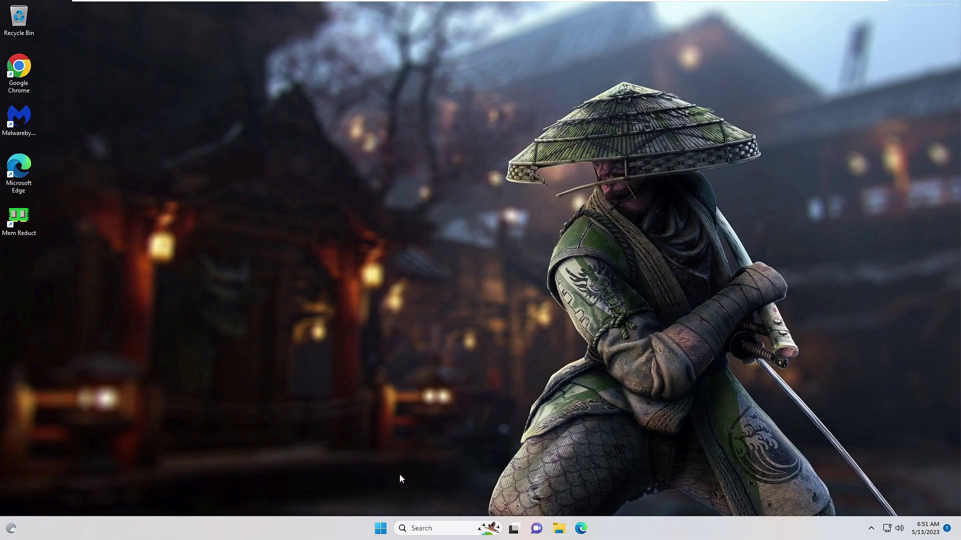
Step: Search for Troubleshoot settings and run the Windows Update troubleshooter under Other troubleshooters
left_click(427, 528)
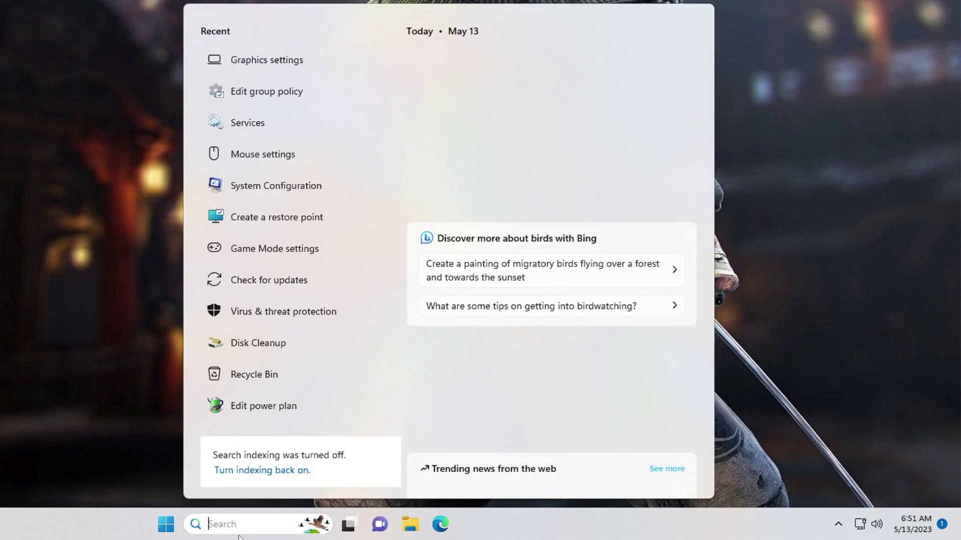
type("troube")
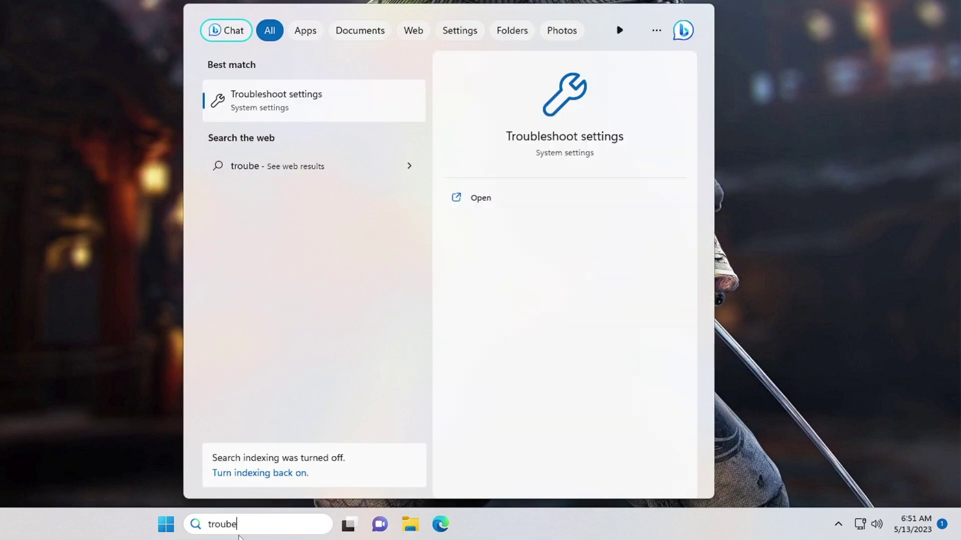
left_click(307, 106)
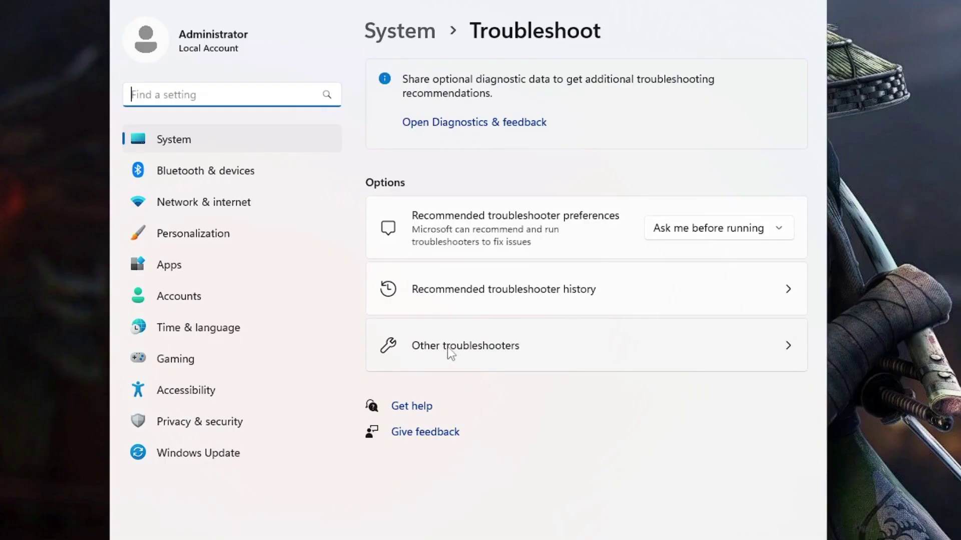
left_click(468, 318)
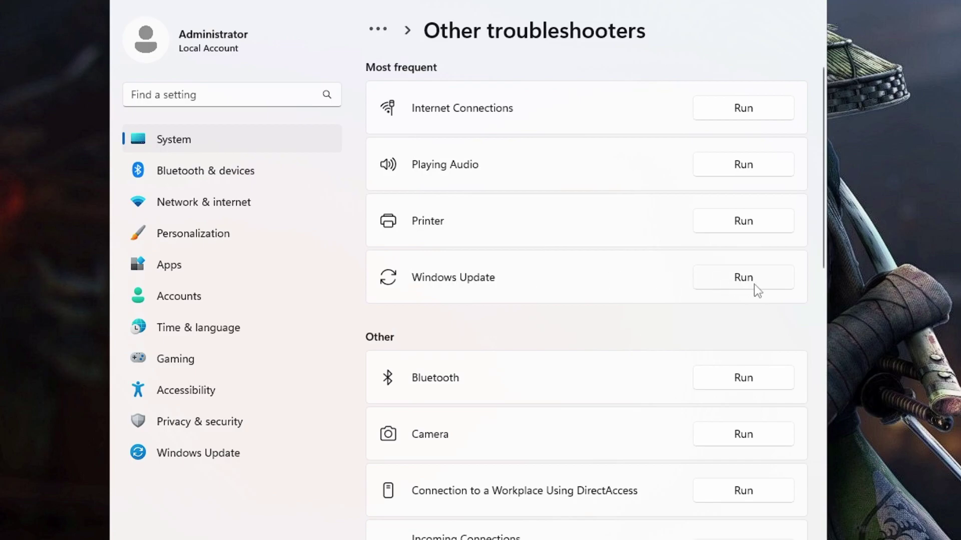
left_click(742, 283)
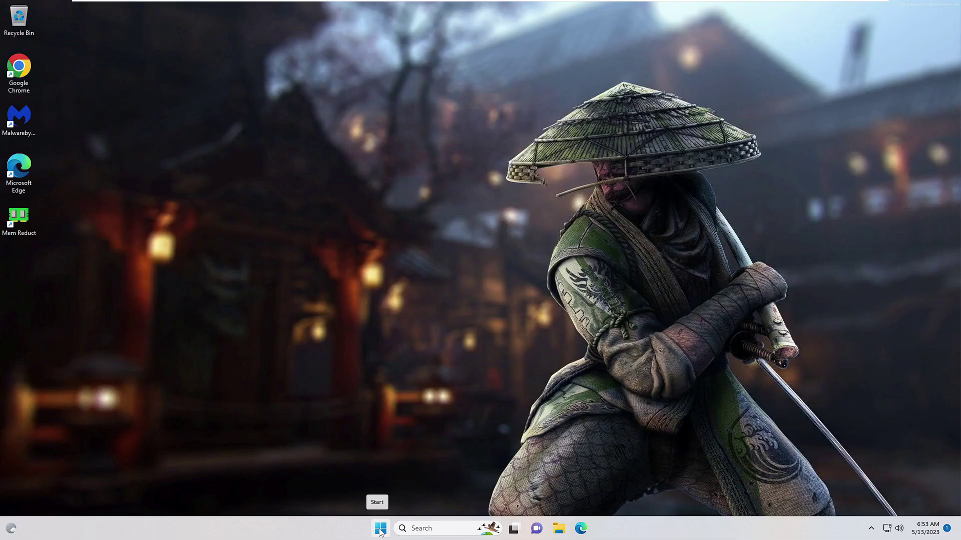
Step: Open Settings and go to System > Storage to view Local Disk (C:) usage
right_click(379, 532)
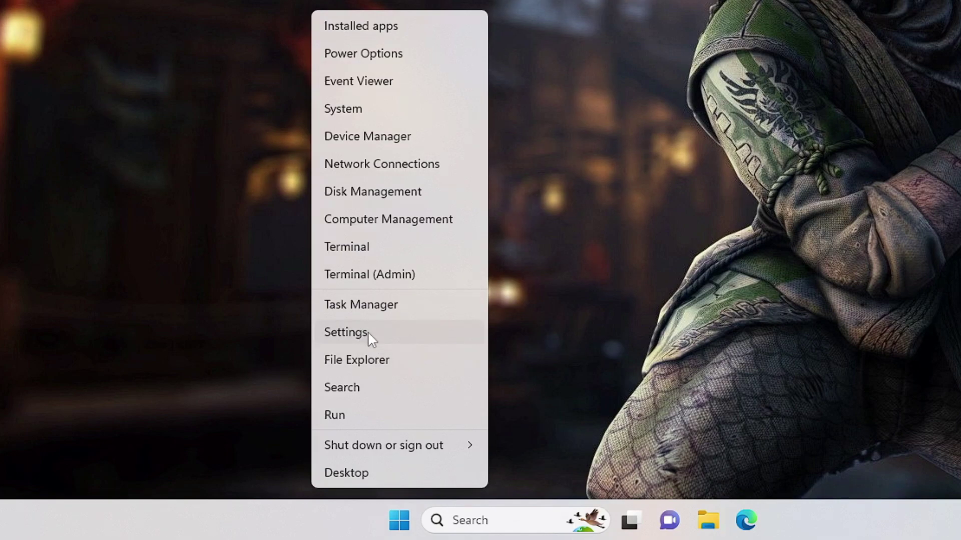
left_click(368, 331)
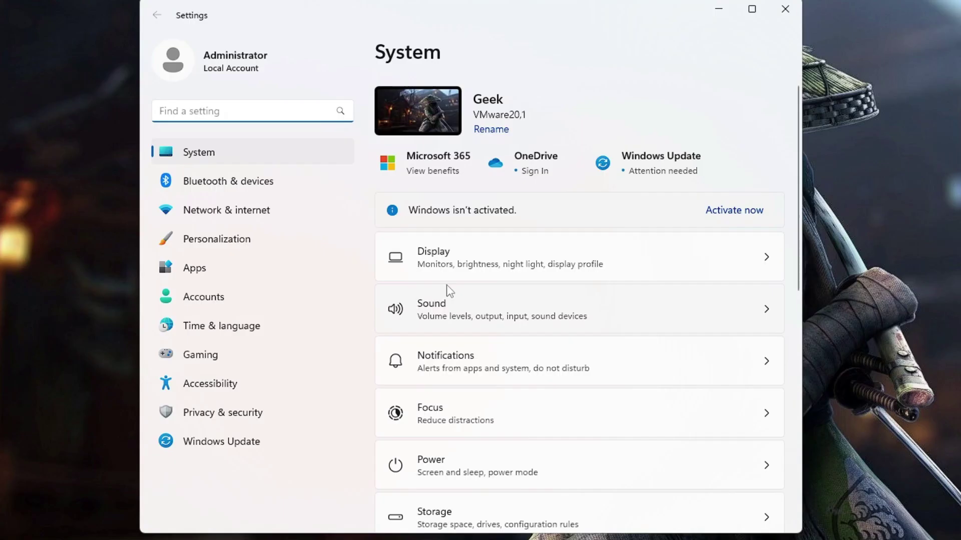
scroll(464, 295, "down", 3)
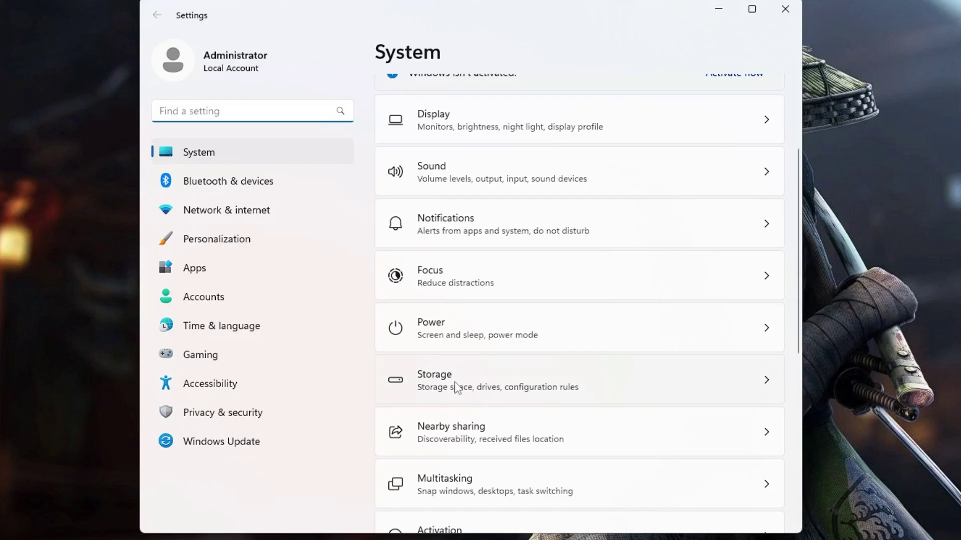
left_click(454, 382)
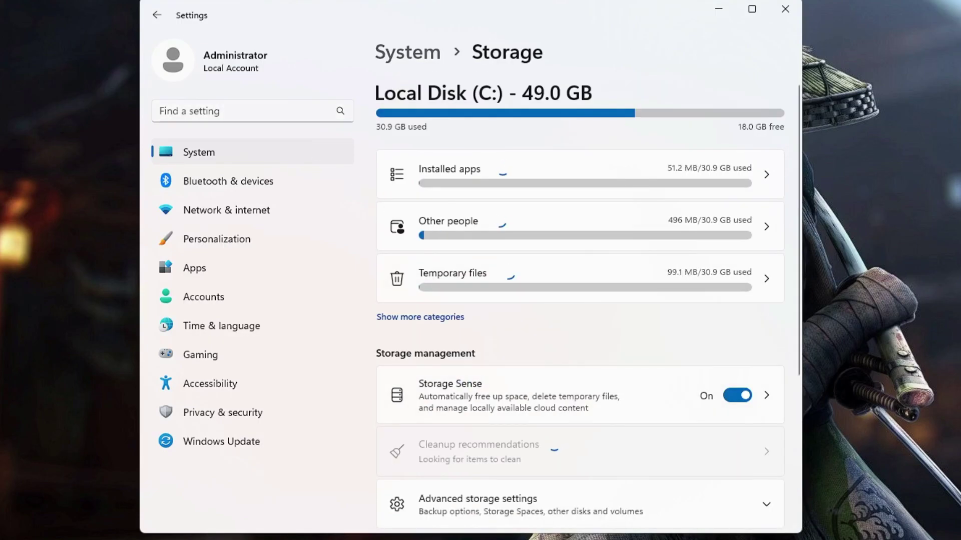
scroll(450, 350, "down", 2)
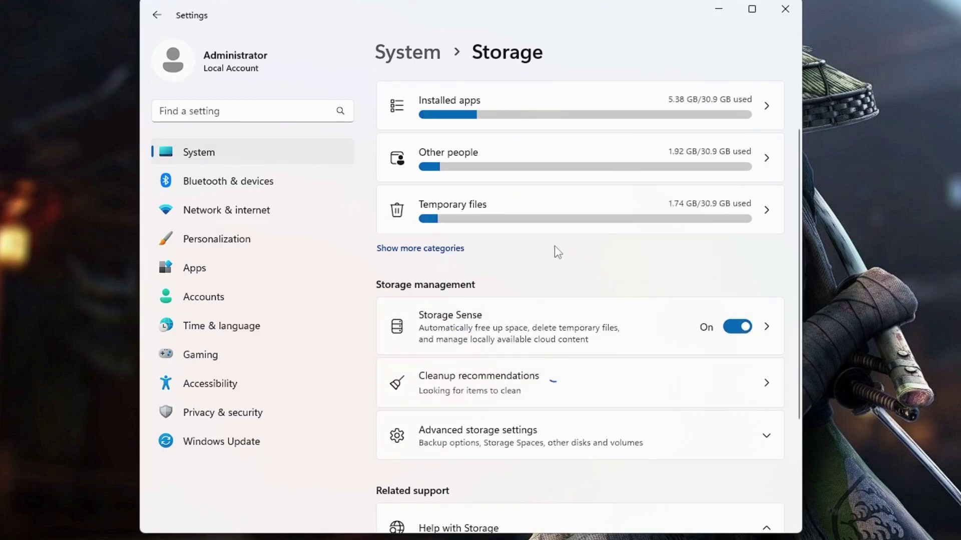
Step: Remove the temporary files, including Delivery Optimization files and the Downloads folder, and confirm
left_click(501, 215)
scroll(497, 234, "down", 2)
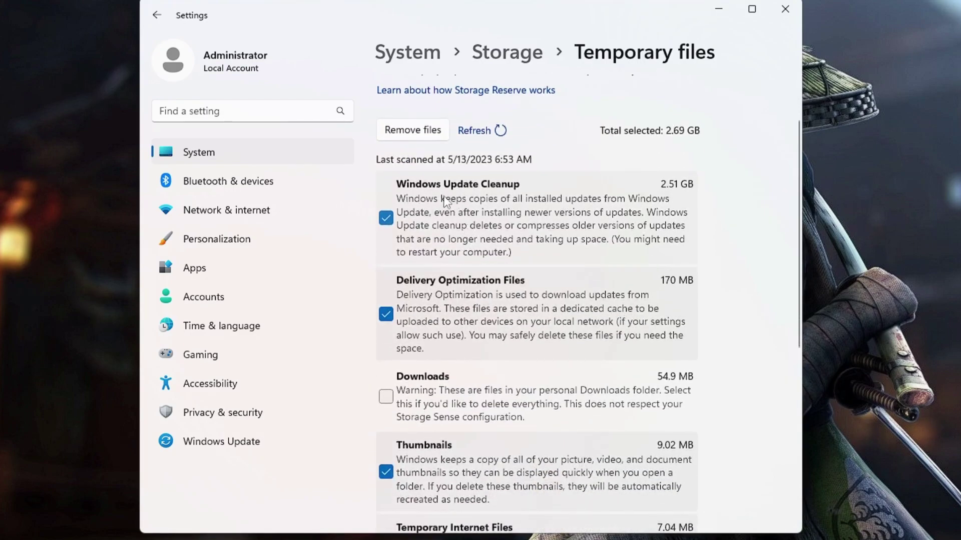
scroll(408, 240, "down", 2)
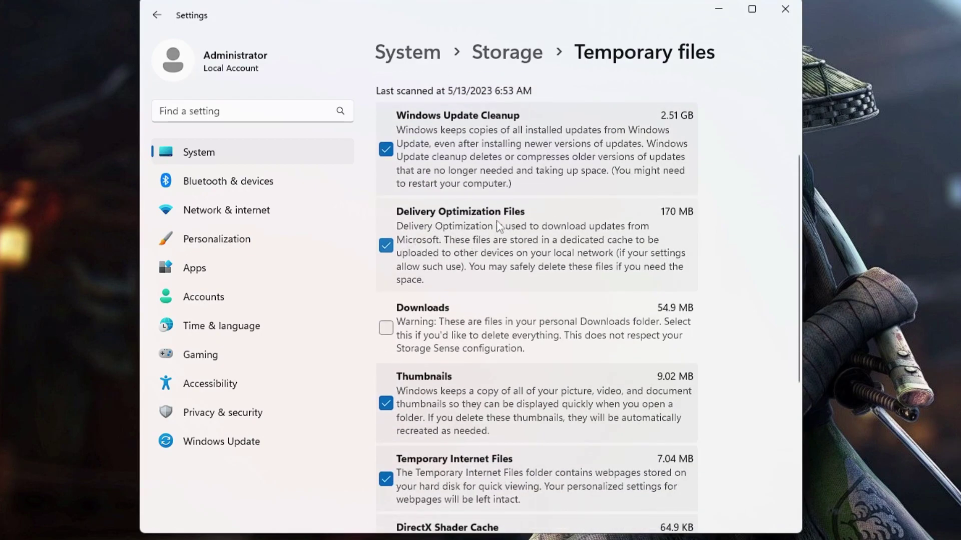
scroll(483, 241, "down", 1)
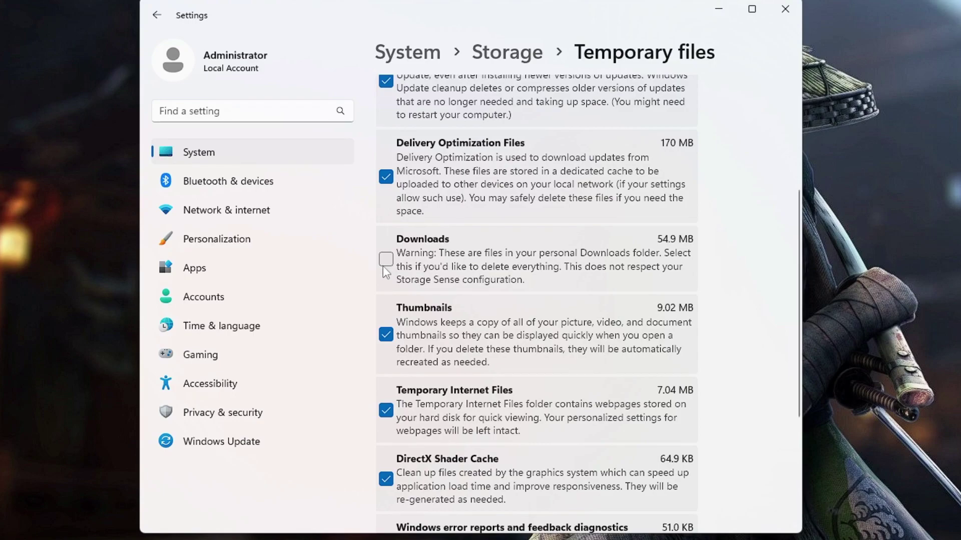
left_click(386, 260)
scroll(386, 280, "down", 5)
scroll(460, 233, "up", 8)
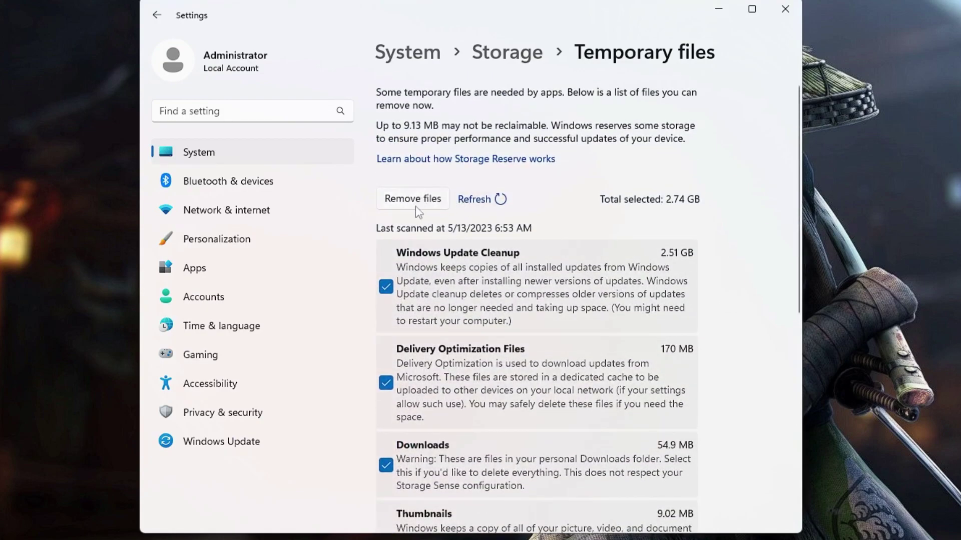
left_click(423, 205)
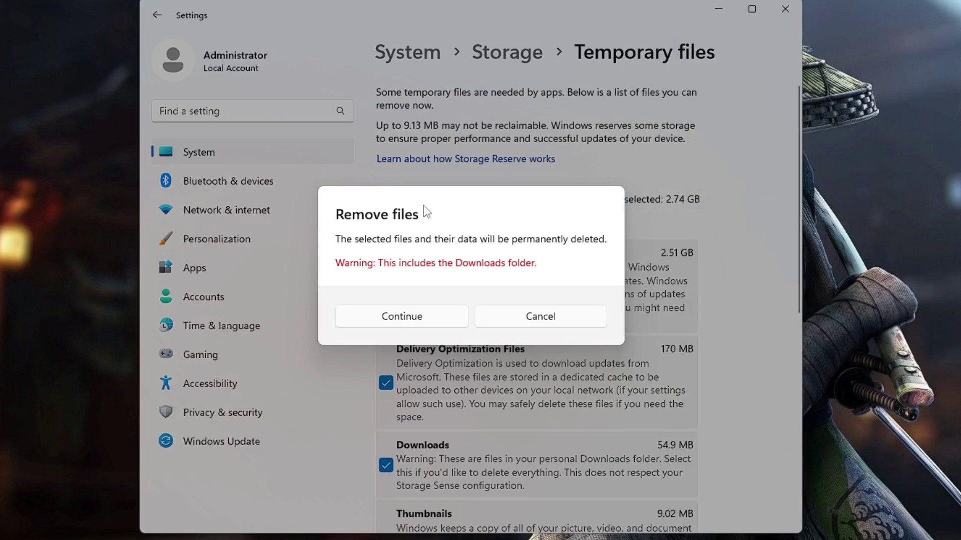
left_click(424, 319)
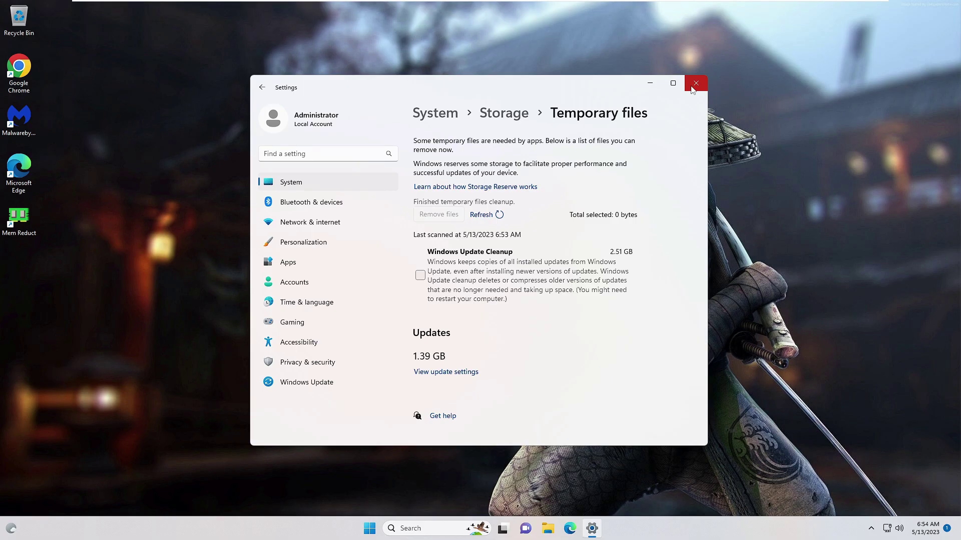
Step: Close Settings and launch the Services console by searching 'services'
left_click(785, 9)
left_click(432, 529)
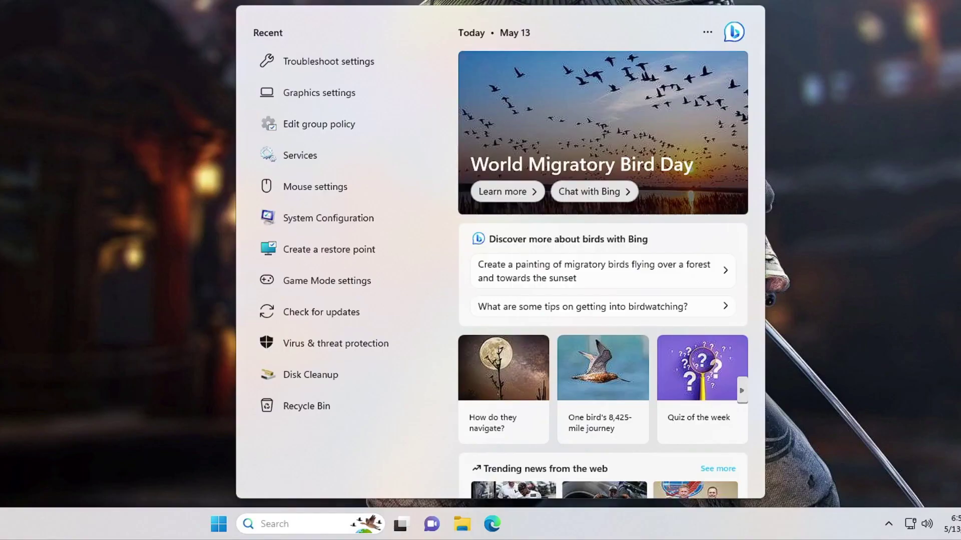
type("services")
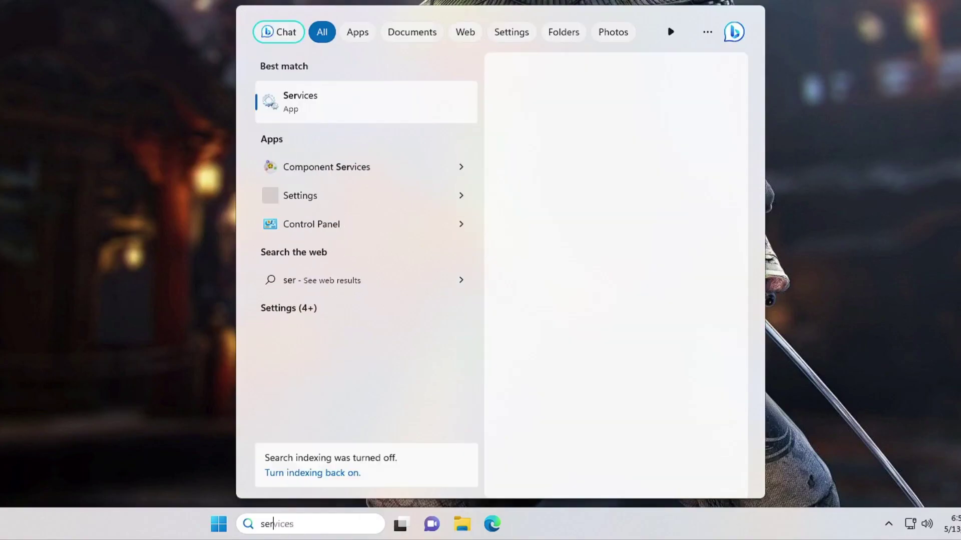
left_click(325, 98)
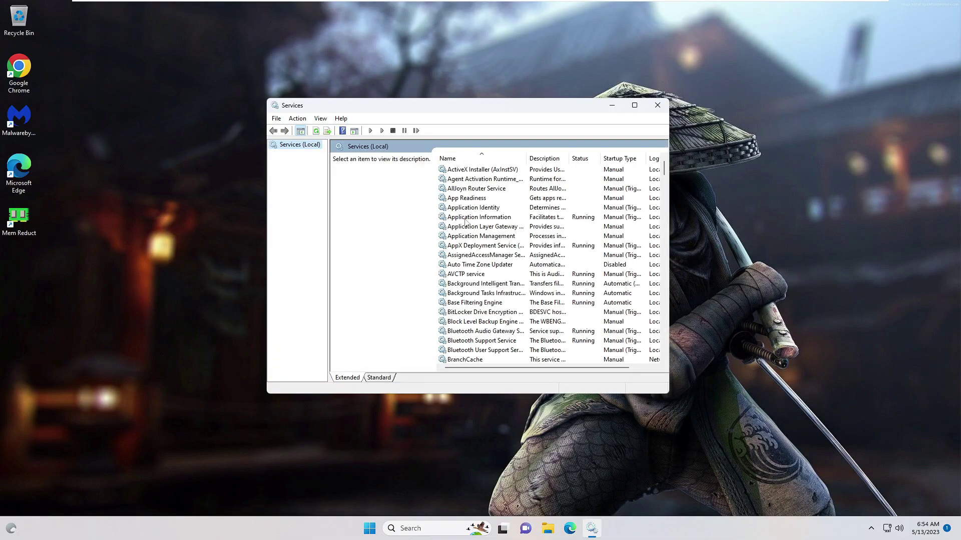
Step: Move down the services list to the W entries to find Windows Update
left_click(476, 245)
key("w")
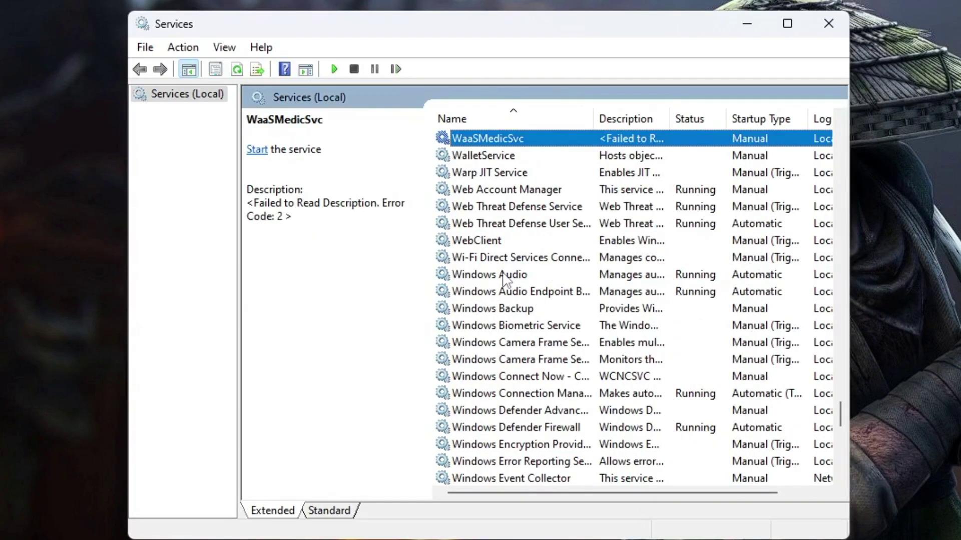
scroll(497, 276, "down", 2)
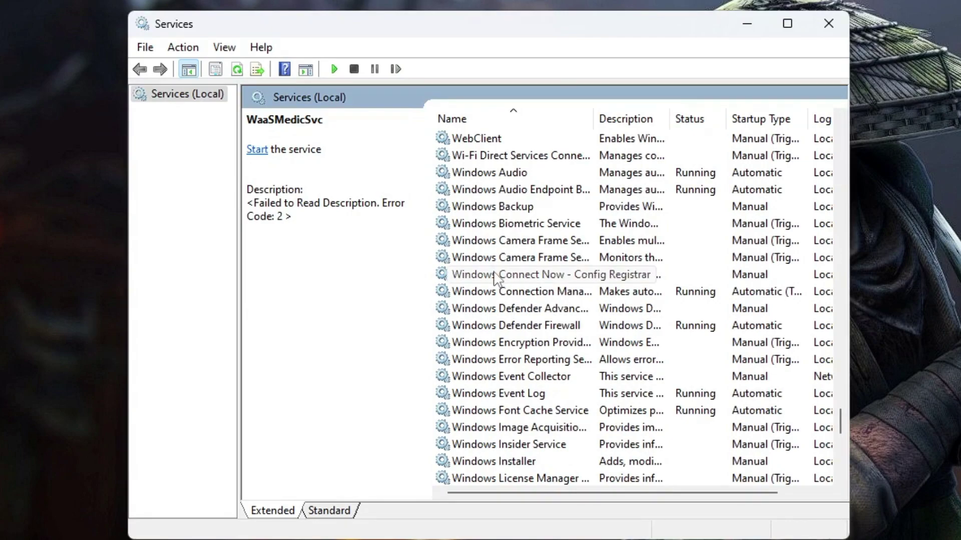
scroll(497, 277, "down", 1)
scroll(497, 279, "down", 6)
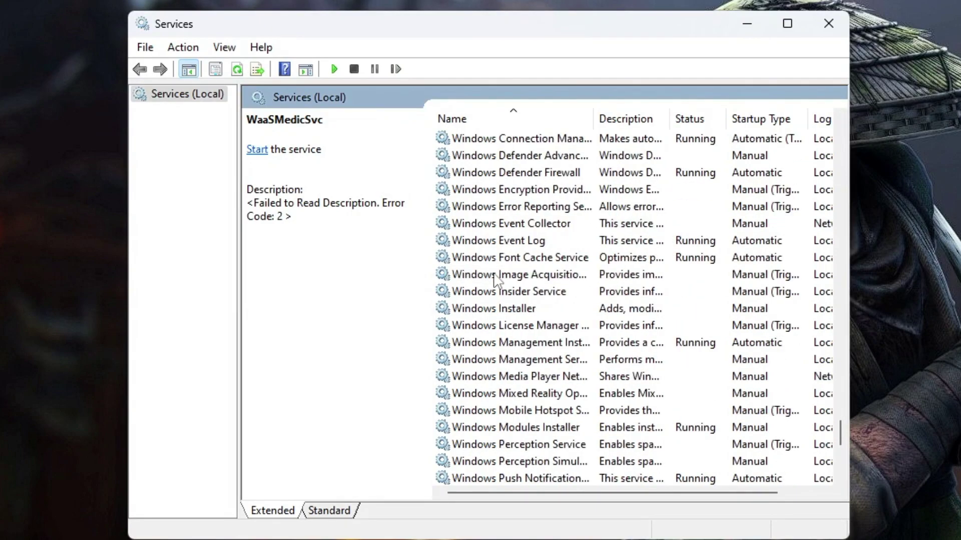
scroll(493, 280, "down", 2)
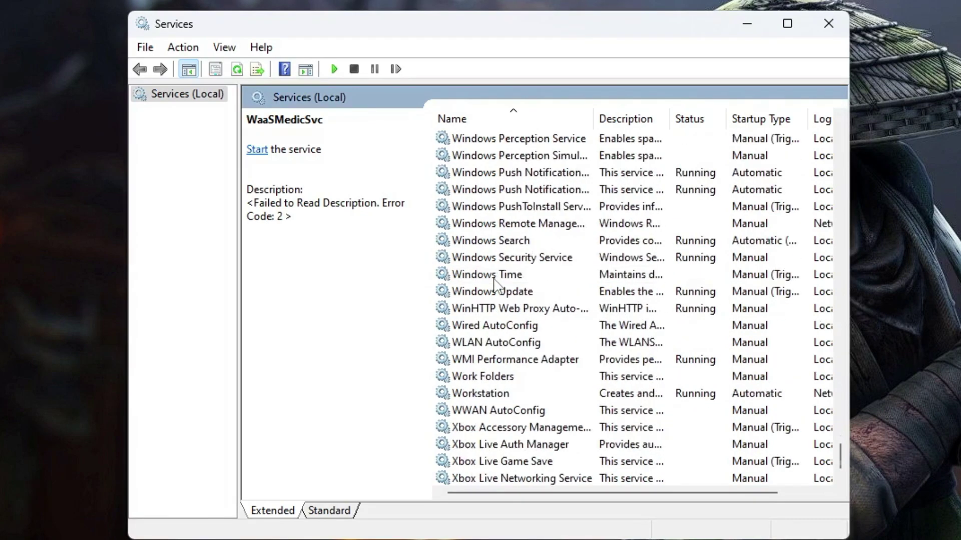
Step: Open the Windows Update service properties and set startup type to Automatic
double_click(508, 296)
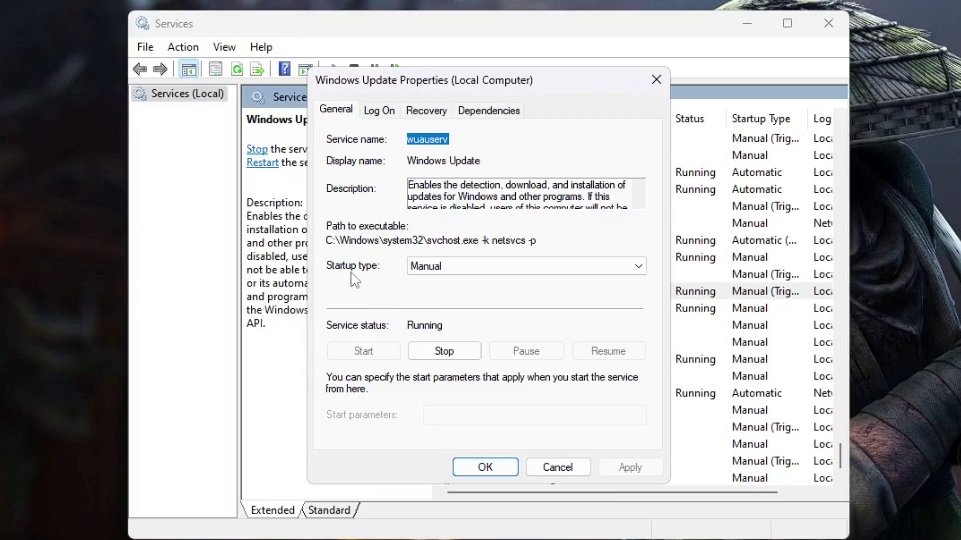
left_click(443, 269)
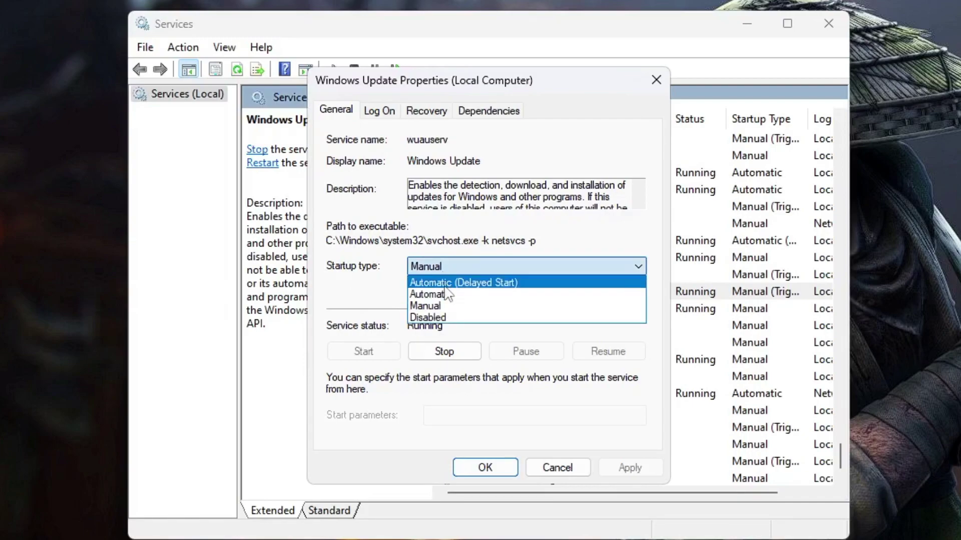
left_click(444, 292)
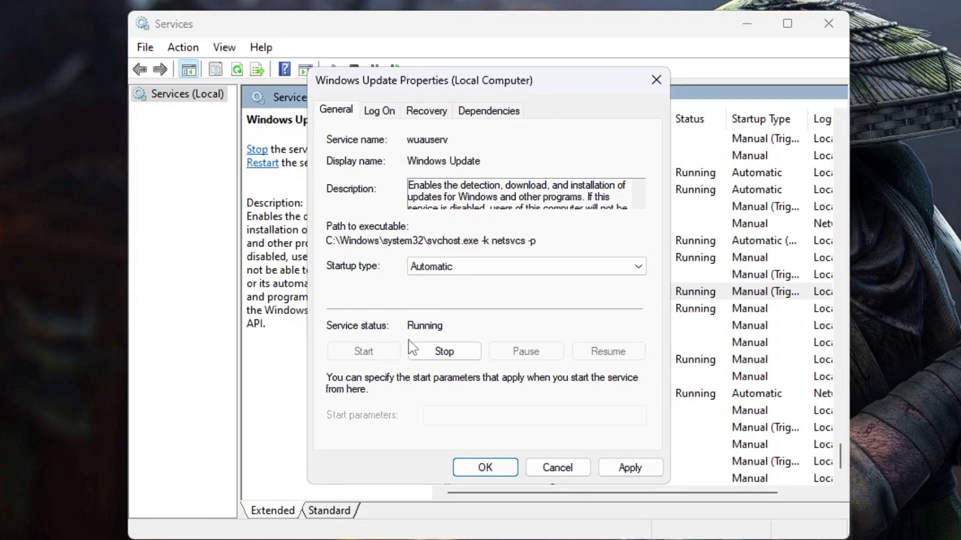
Step: Stop and restart the Windows Update service, then apply and close the properties
left_click(433, 356)
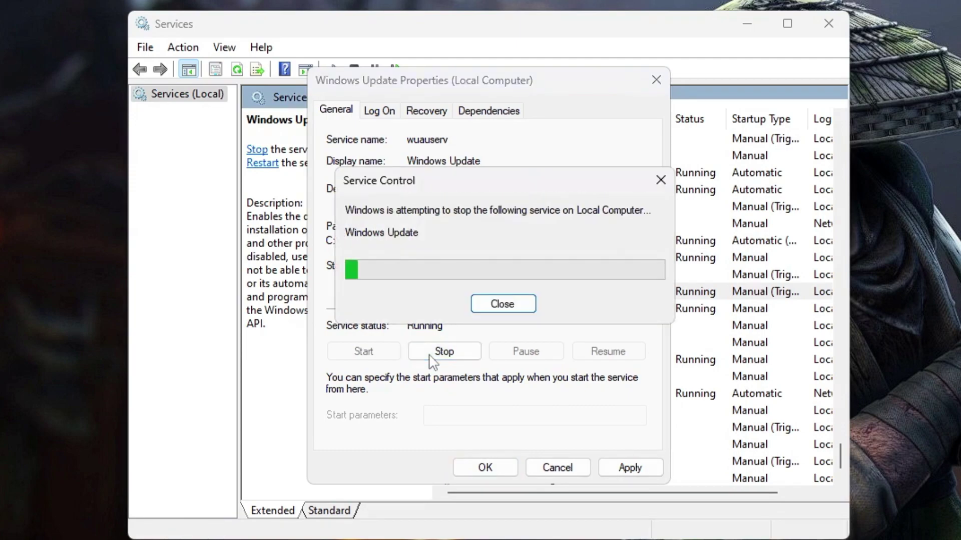
left_click(389, 354)
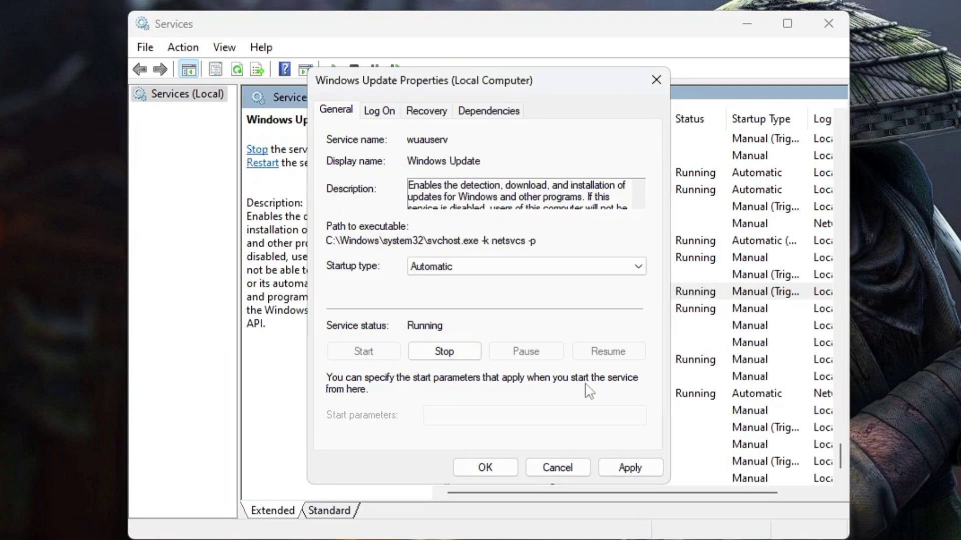
left_click(621, 470)
left_click(483, 468)
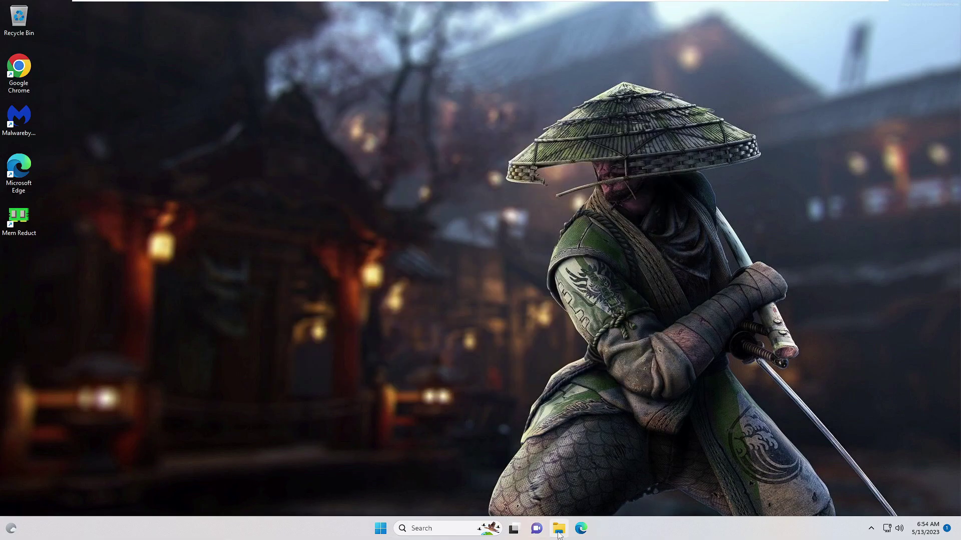
Step: Navigate File Explorer through This PC to C:\Windows\SoftwareDistribution
left_click(561, 530)
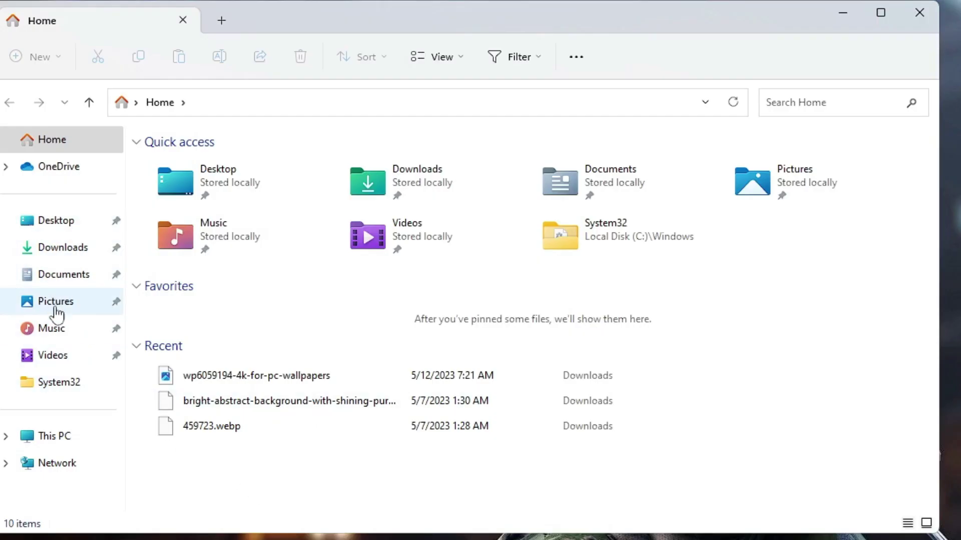
left_click(68, 443)
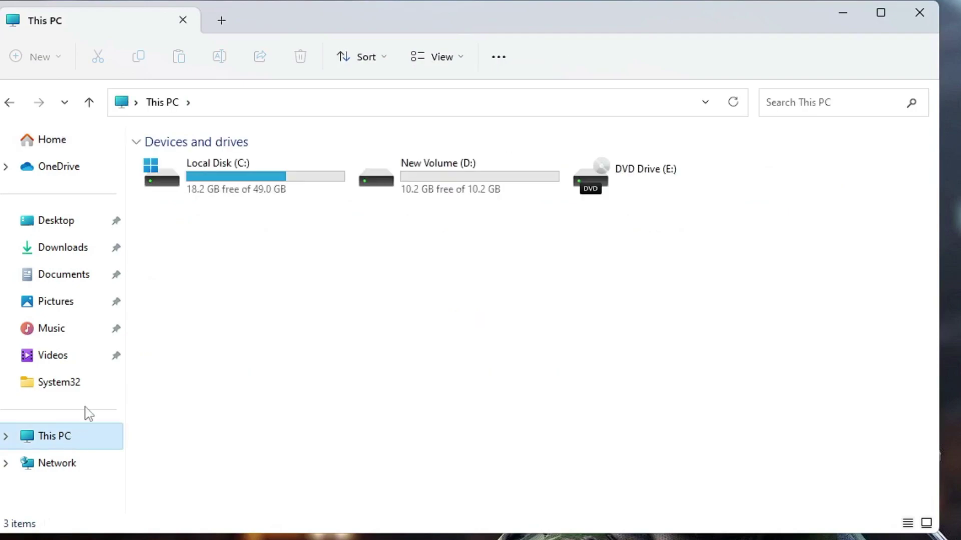
double_click(248, 188)
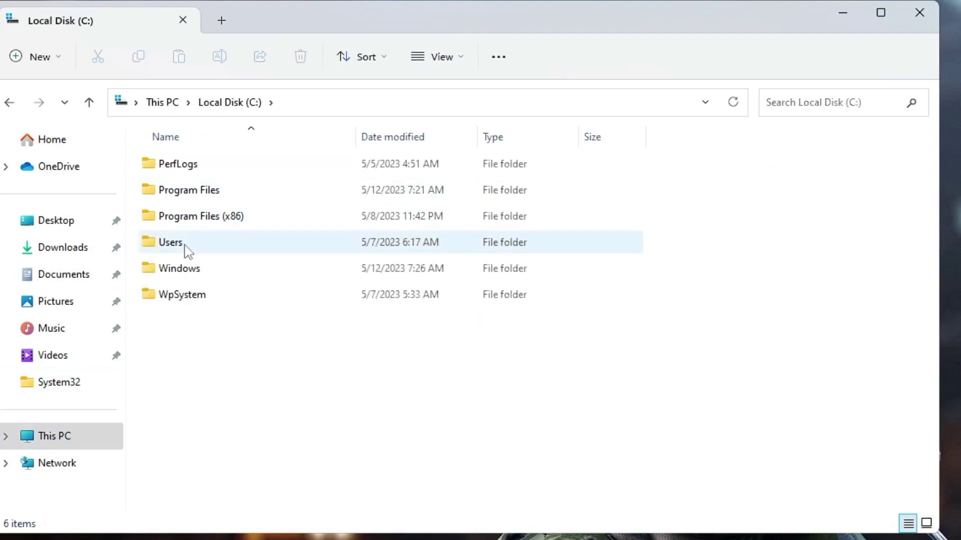
double_click(185, 268)
left_click(185, 267)
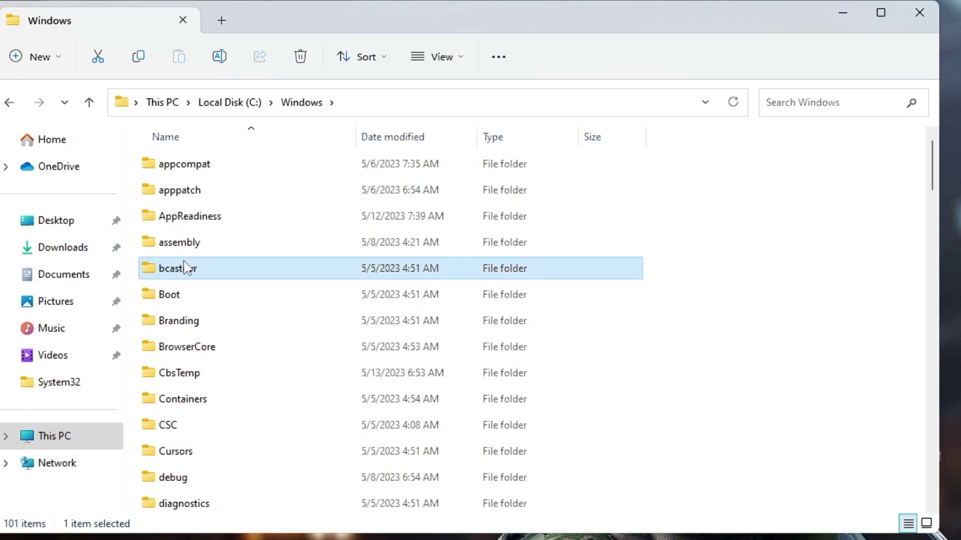
key("s")
key("Down")
key("Down")
key("Down")
key("Down")
key("Down")
key("Down")
key("Down")
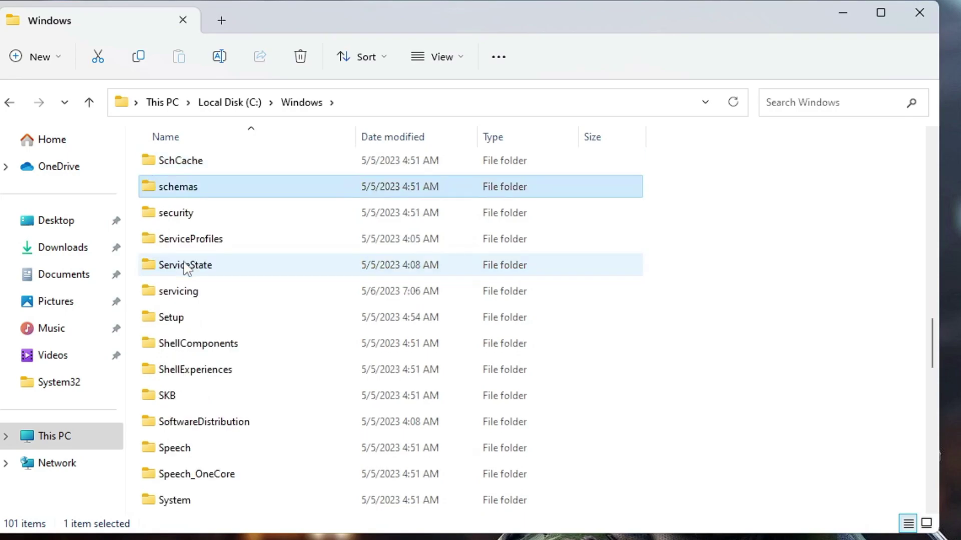
key("Down")
key("Down")
key("Down")
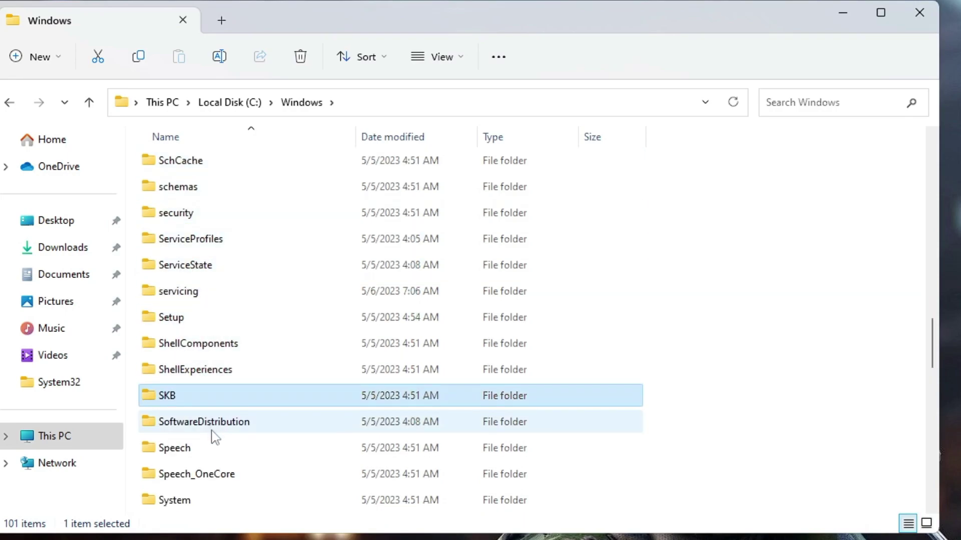
key("Return")
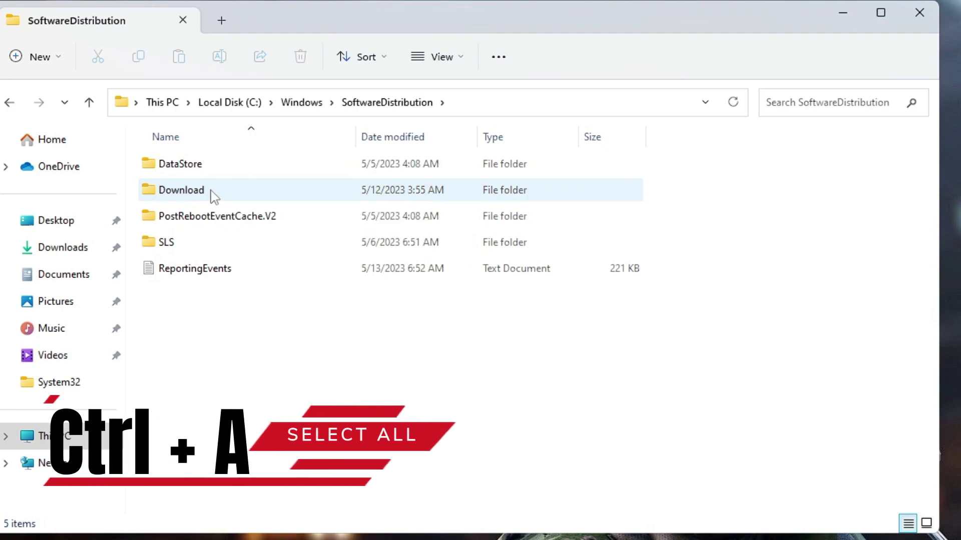
Step: Select everything in SoftwareDistribution, delete it, and close the recycle progress window
key("ctrl+a")
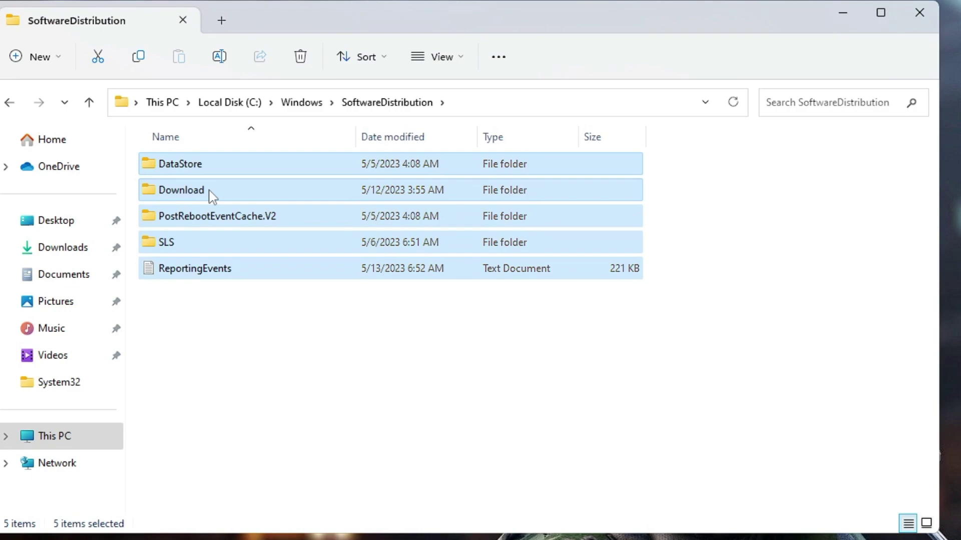
key("Delete")
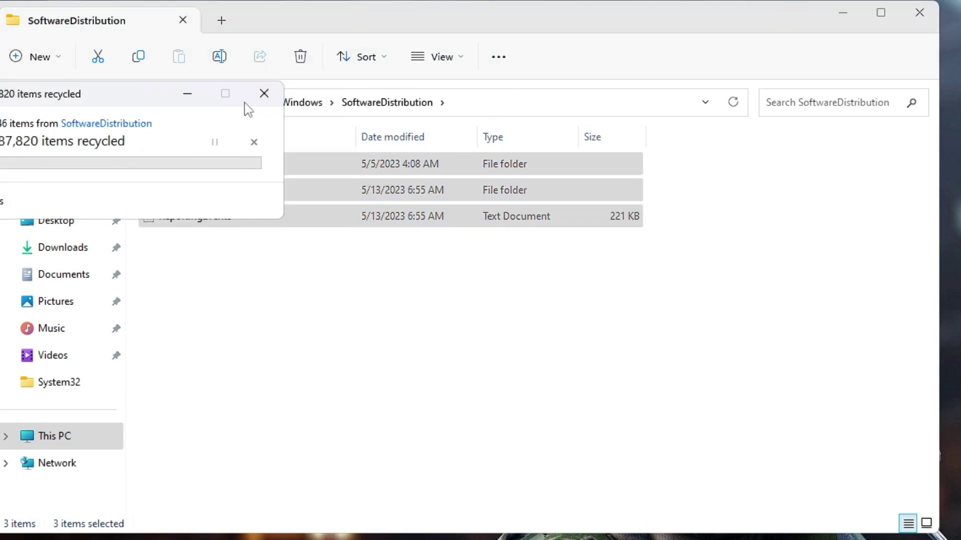
left_click(261, 100)
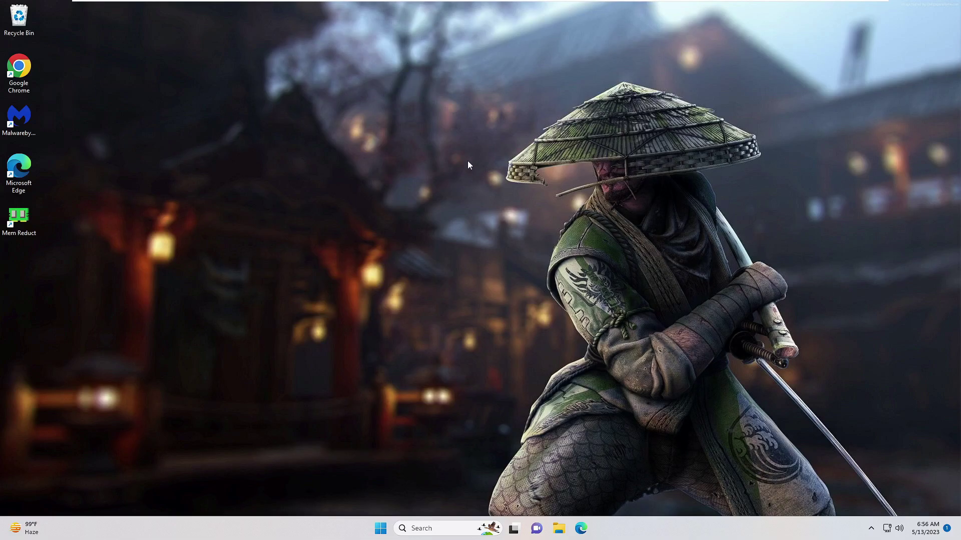
Step: Launch Command Prompt as administrator by searching 'cmd', and reposition its window
left_click(445, 528)
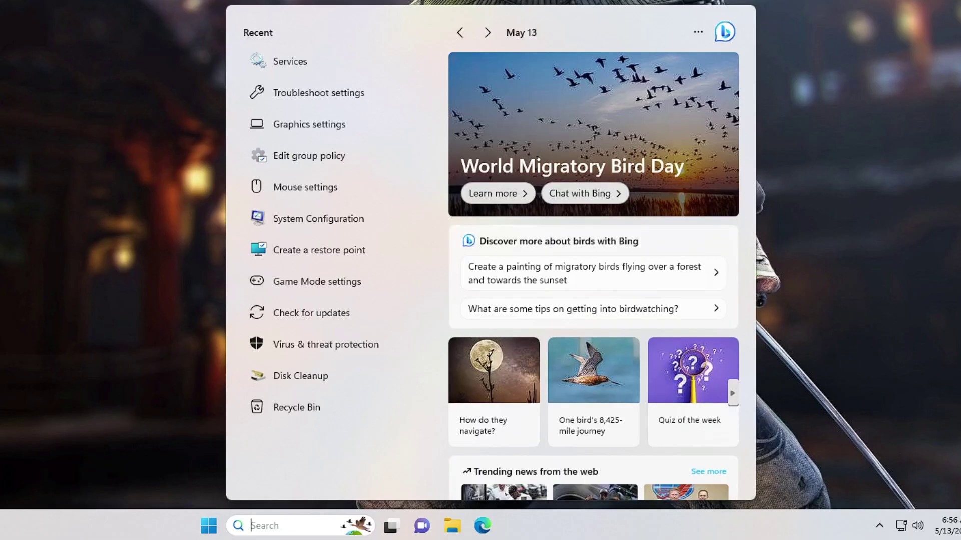
type("cmd")
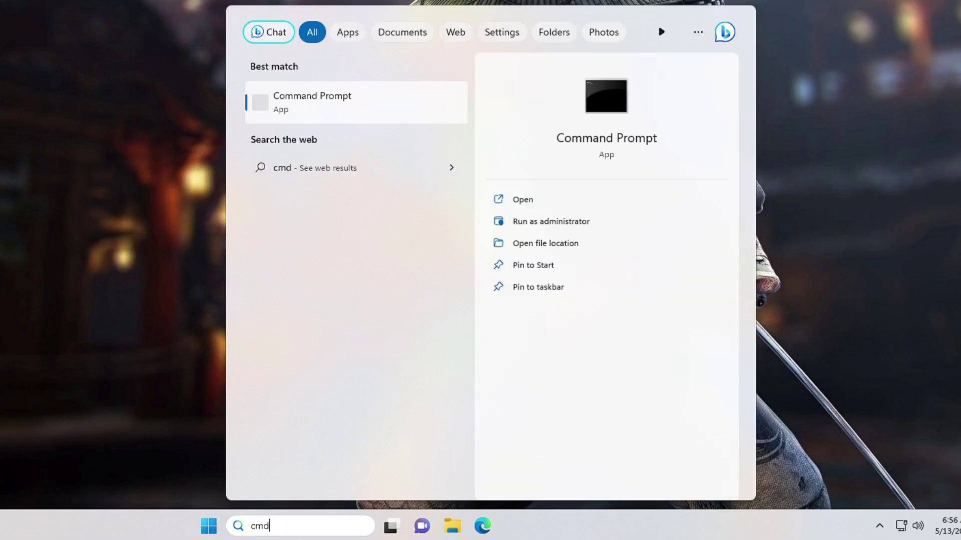
right_click(321, 98)
left_click(364, 111)
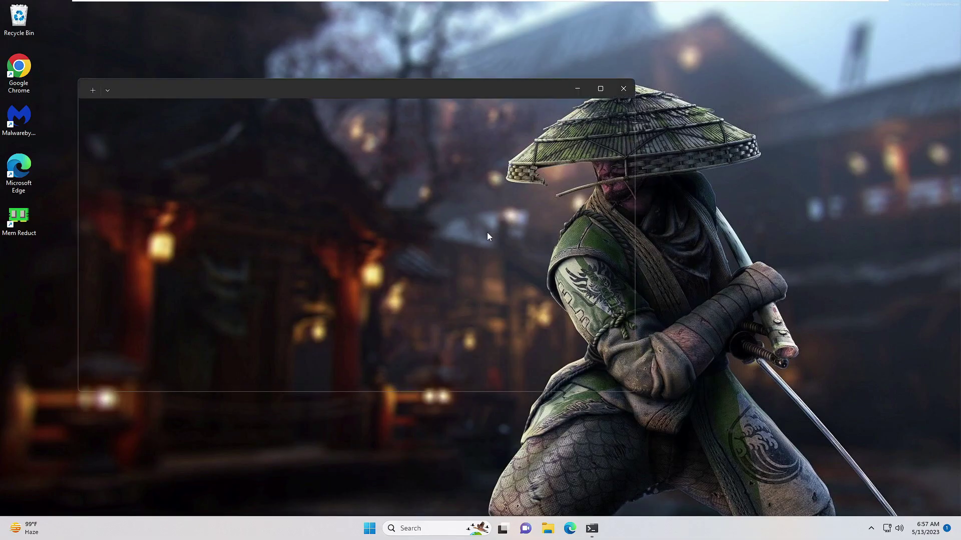
left_click_drag(431, 91, 579, 116)
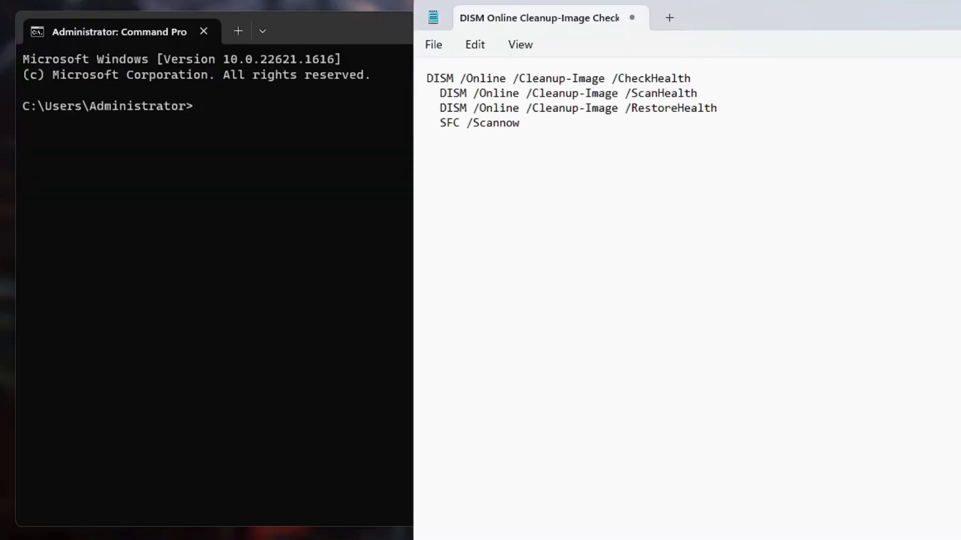
Step: Copy the DISM CheckHealth command from Notepad and run it in Command Prompt
left_click_drag(427, 78, 690, 78)
key("ctrl+c")
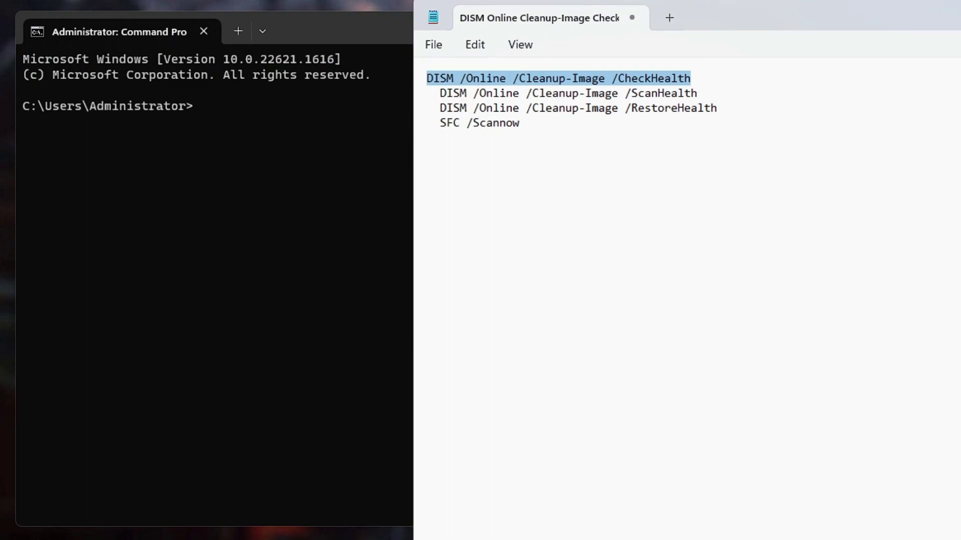
left_click(248, 115)
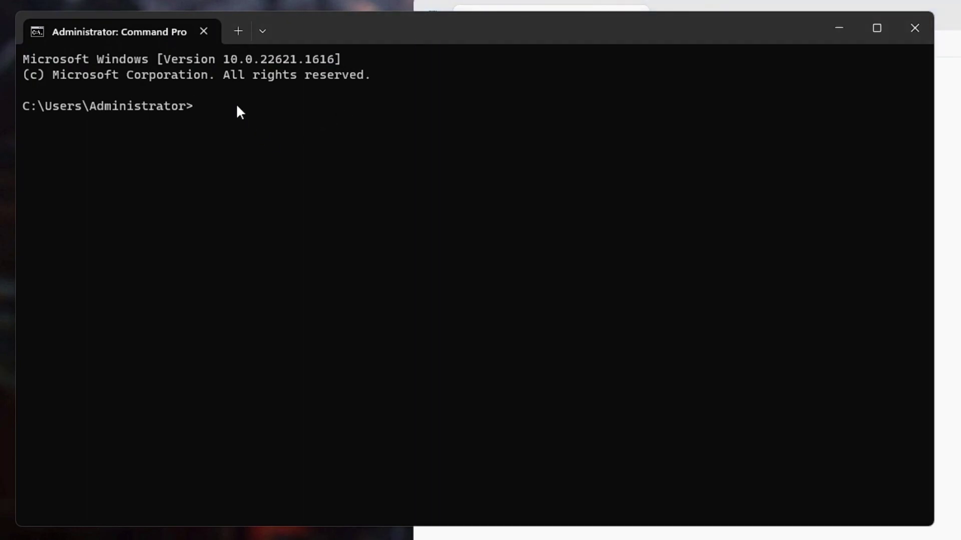
key("ctrl+v")
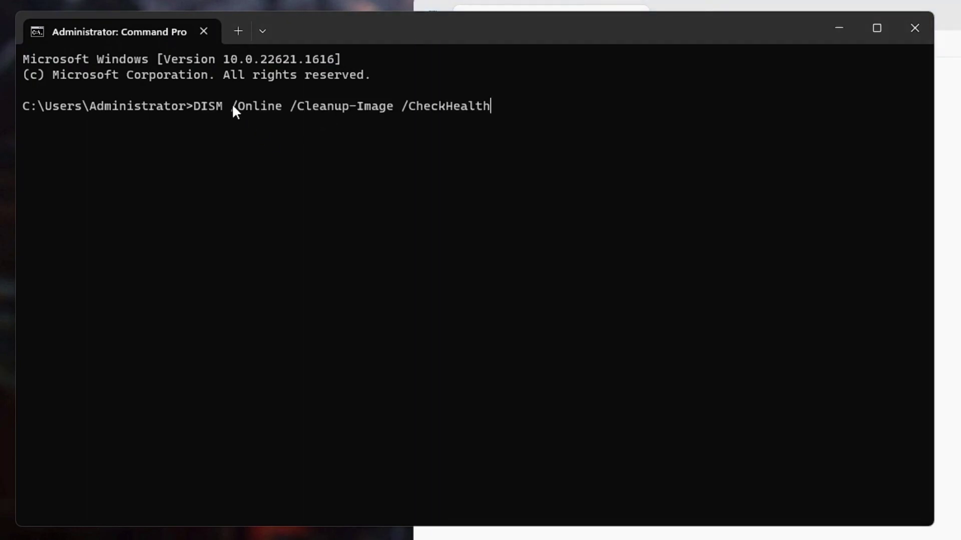
key("Return")
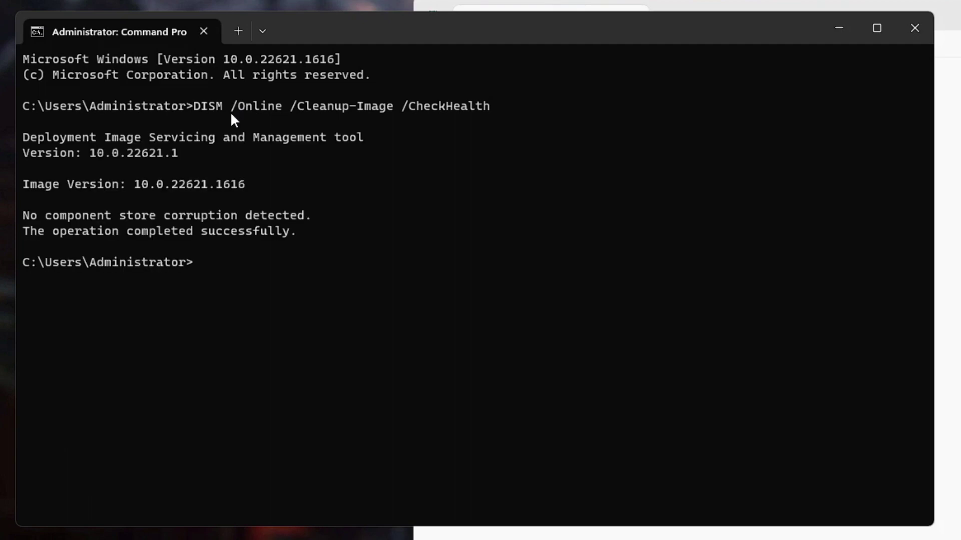
Step: Copy the DISM ScanHealth command from Notepad and run it in Command Prompt
left_click(946, 190)
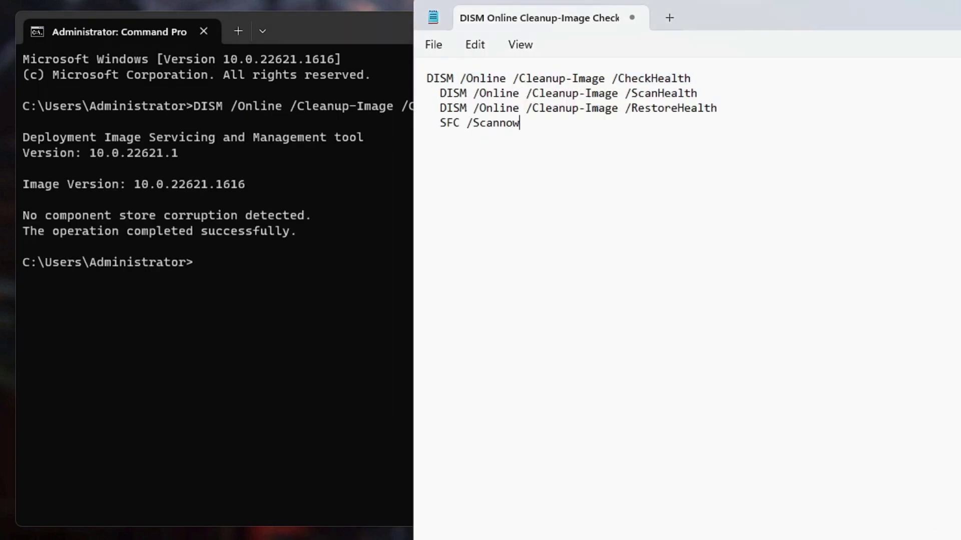
left_click_drag(433, 93, 697, 93)
key("ctrl+c")
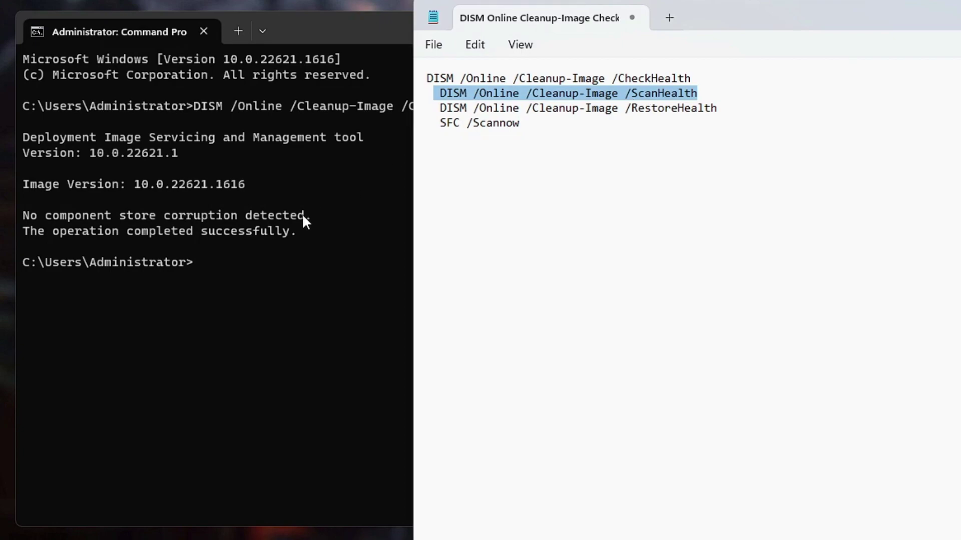
left_click(243, 258)
key("ctrl+v")
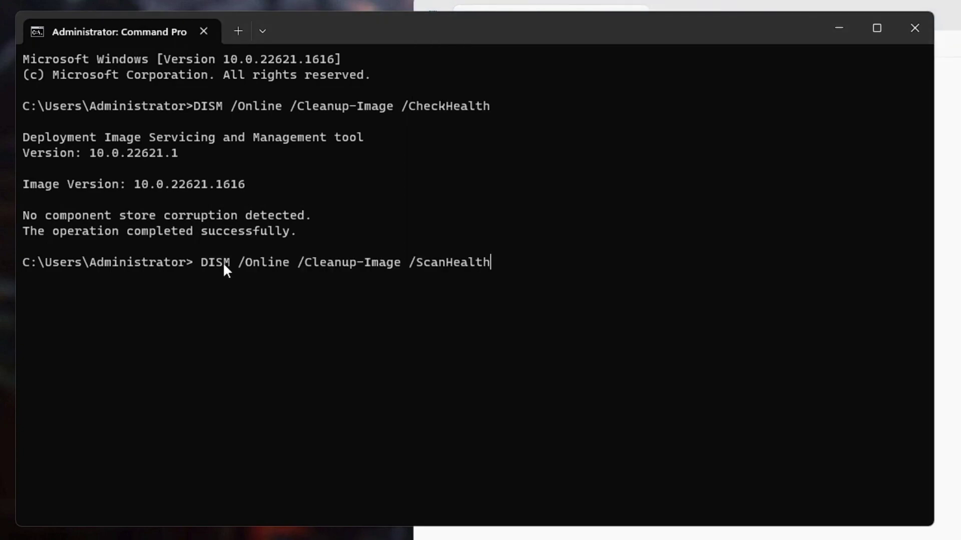
key("Return")
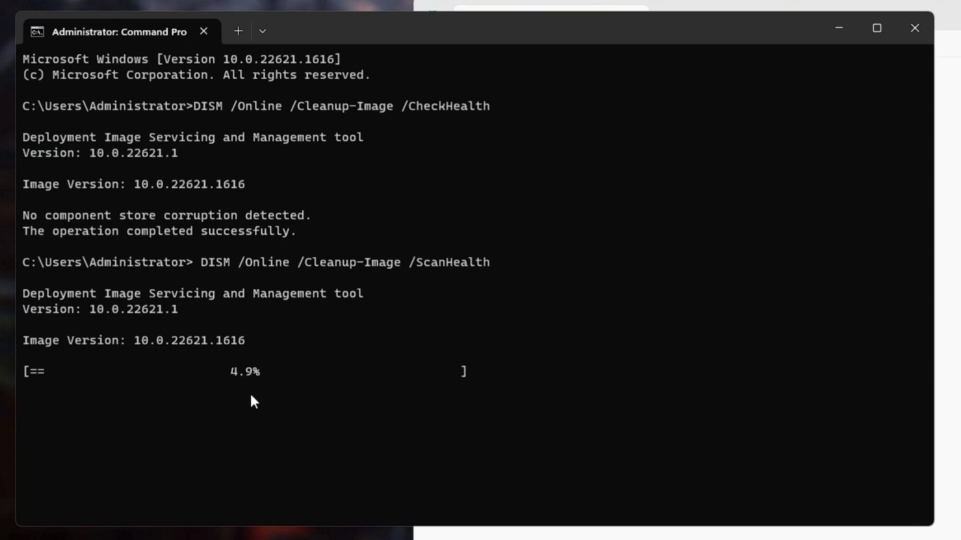
Step: Copy the DISM RestoreHealth line from Notepad, then select the SFC /Scannow line
left_click(944, 276)
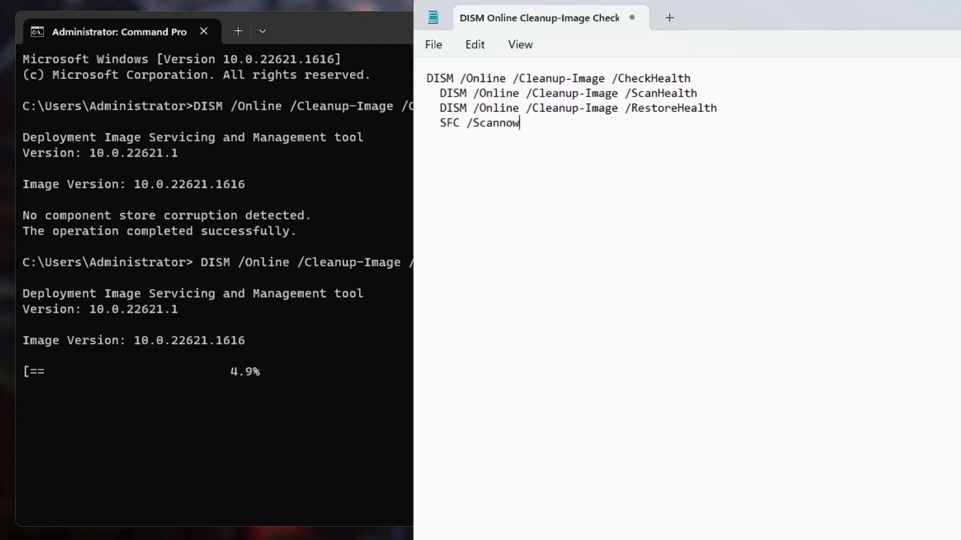
left_click_drag(440, 108, 717, 108)
key("super+Down")
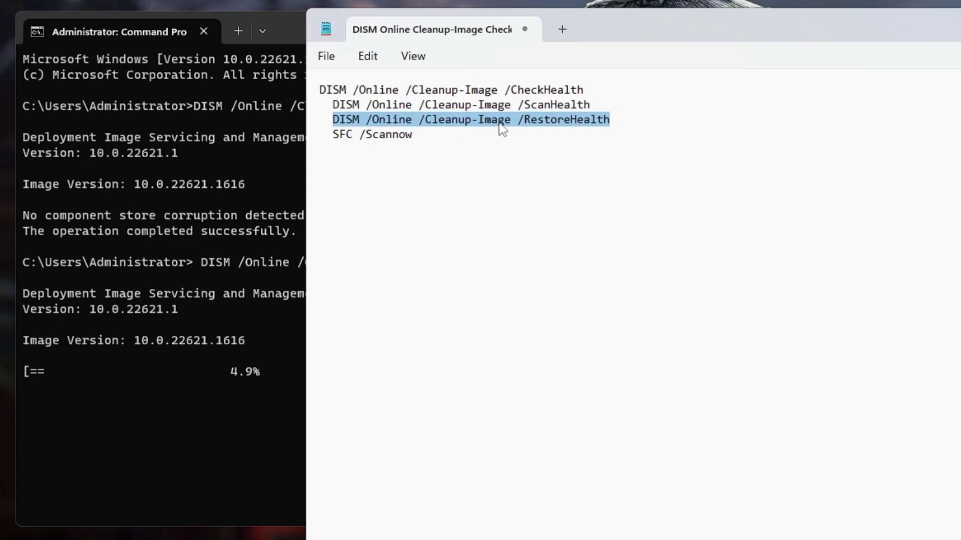
key("ctrl+c")
left_click_drag(326, 134, 412, 134)
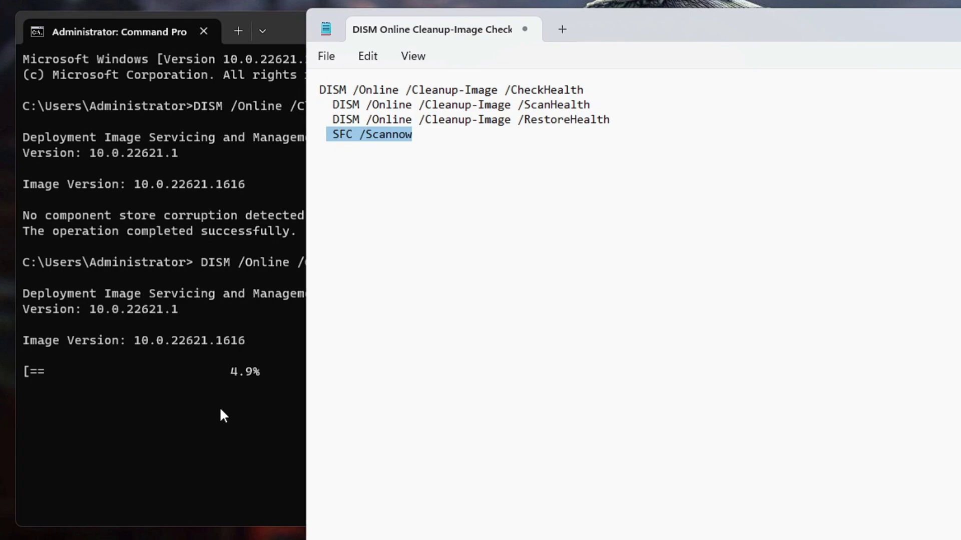